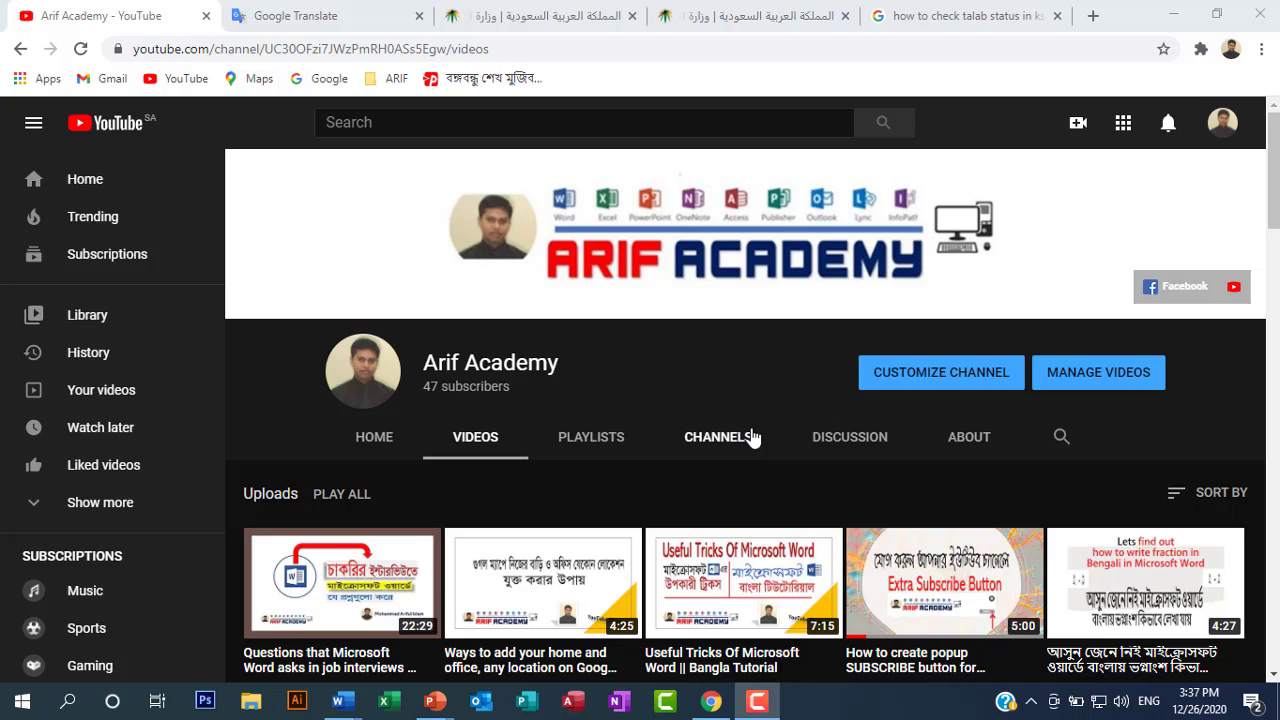
Glance at the Labor Office inquiry tab, then return to and scroll through the Arif Academy channel page
click(728, 12)
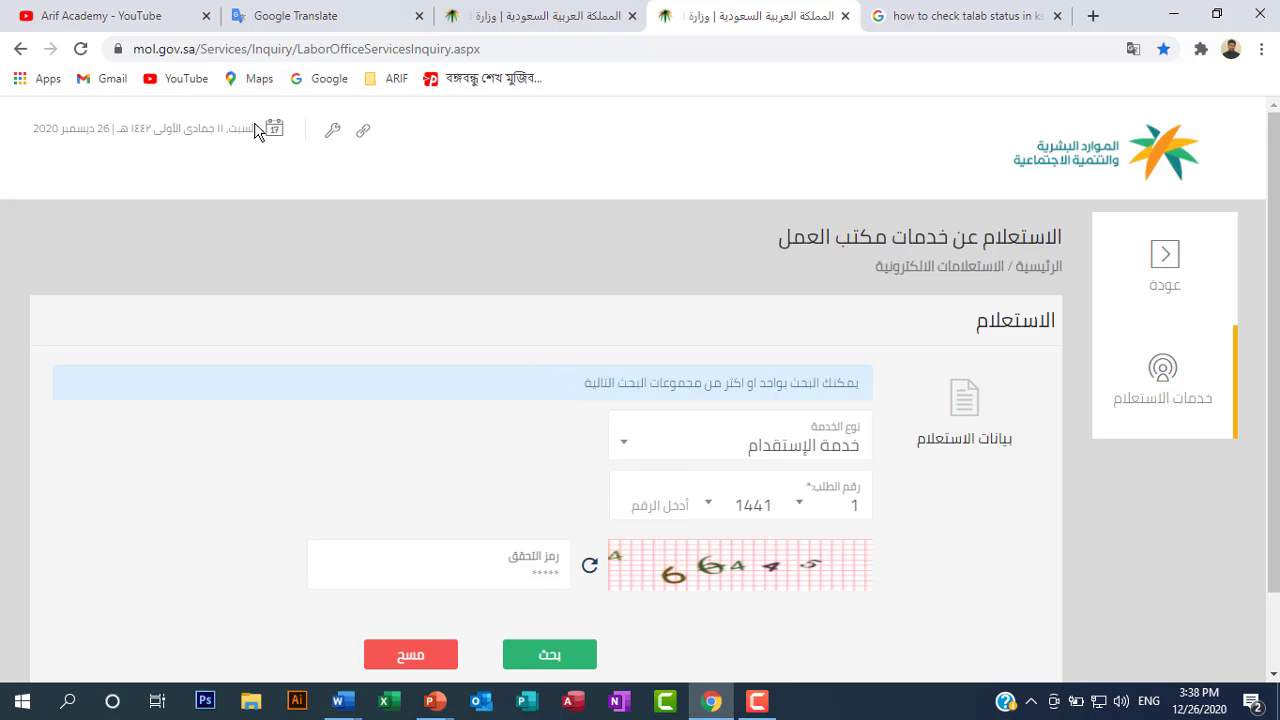
click(97, 17)
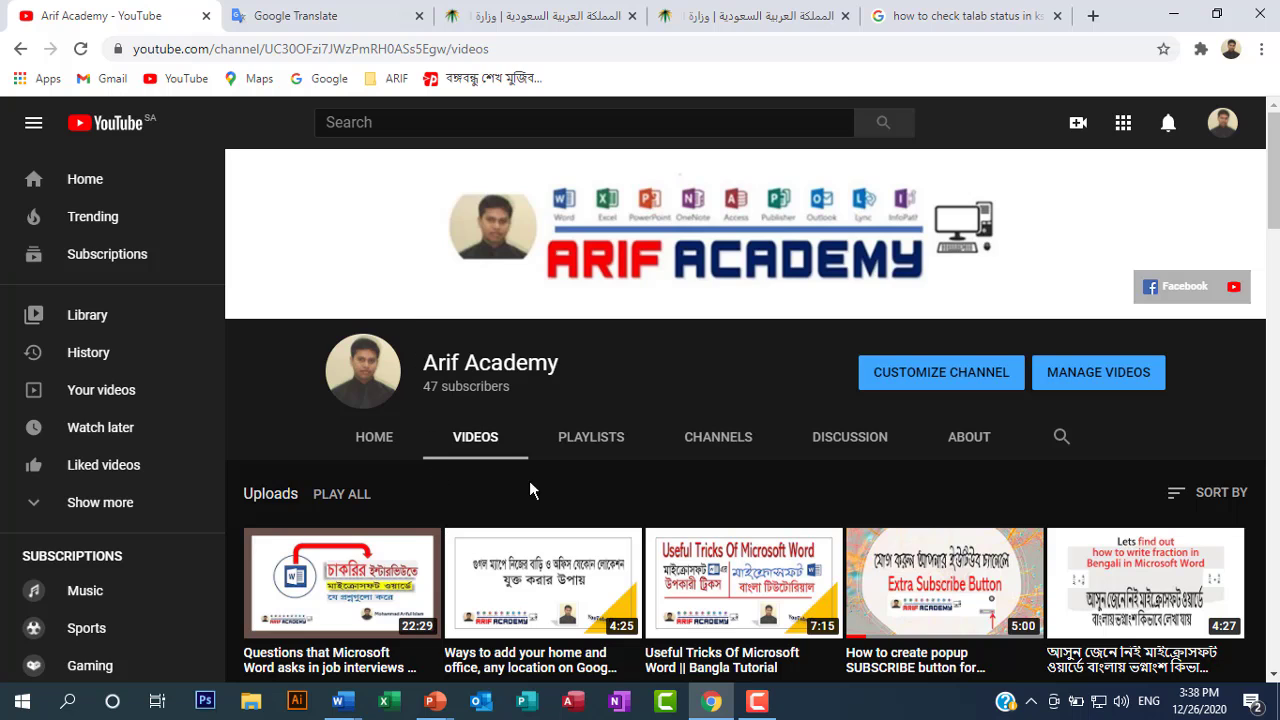
scroll(640, 508, down, 1)
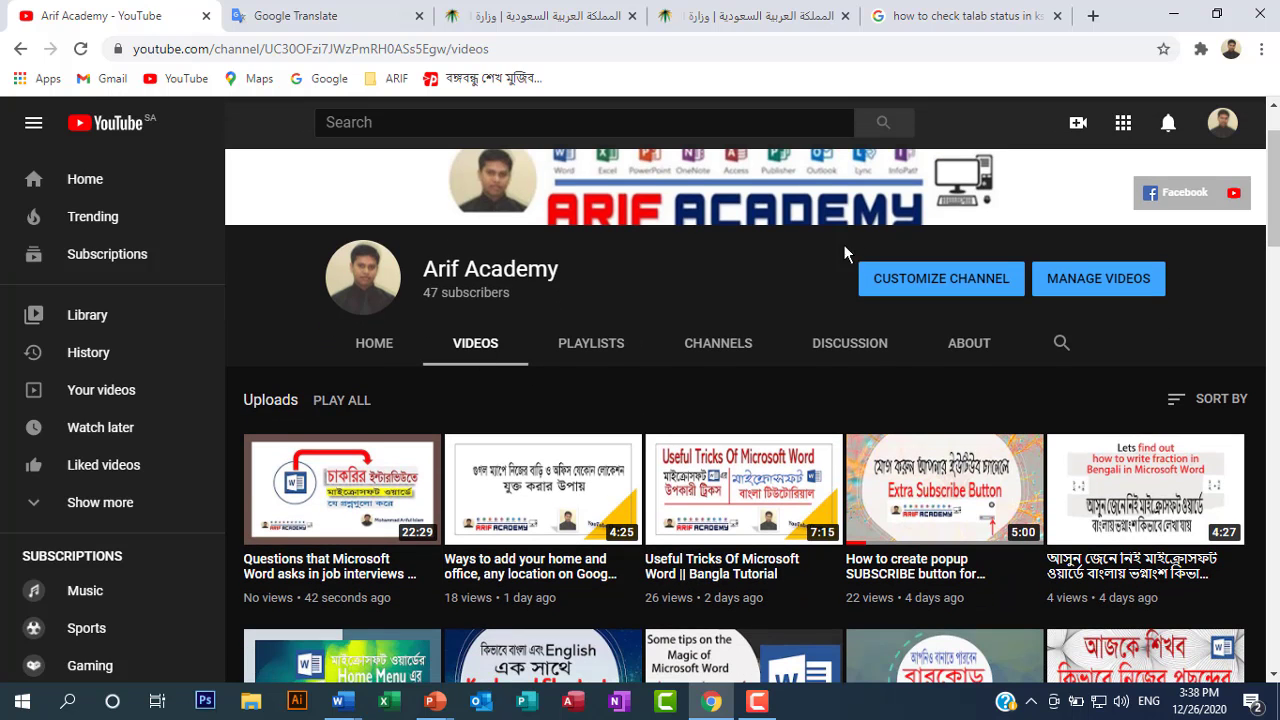
scroll(666, 334, up, 1)
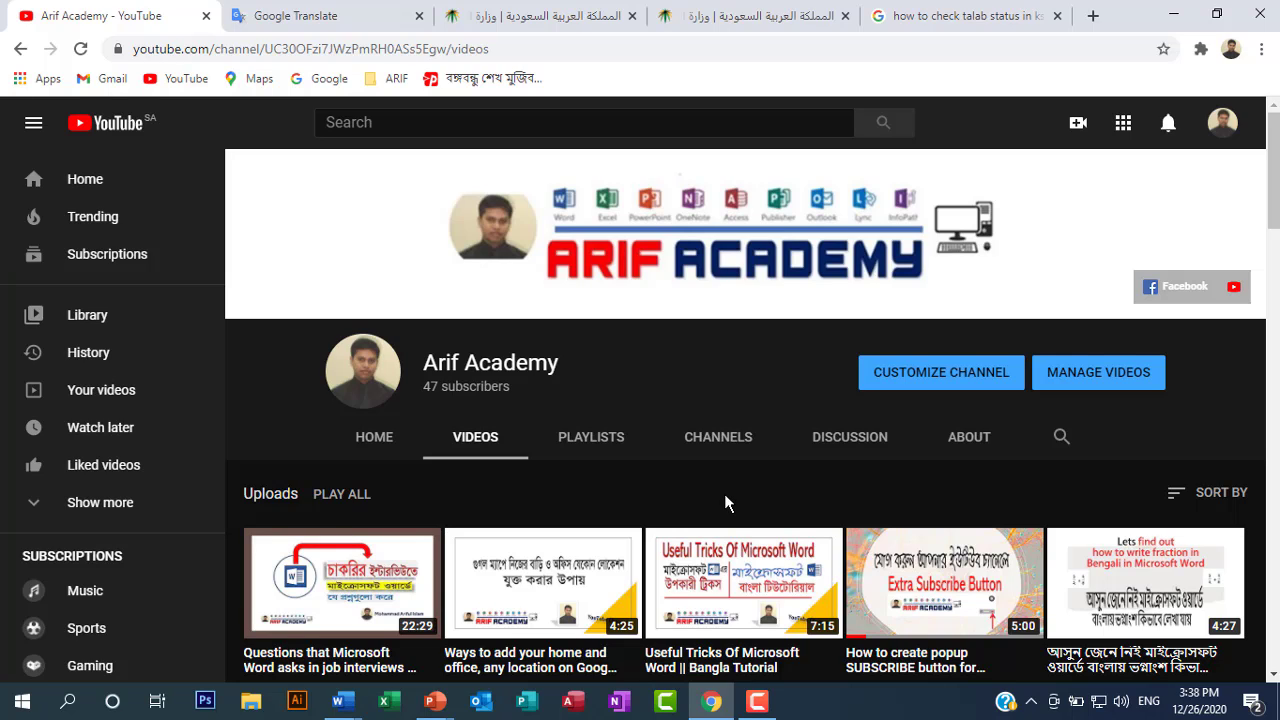
scroll(727, 503, down, 4)
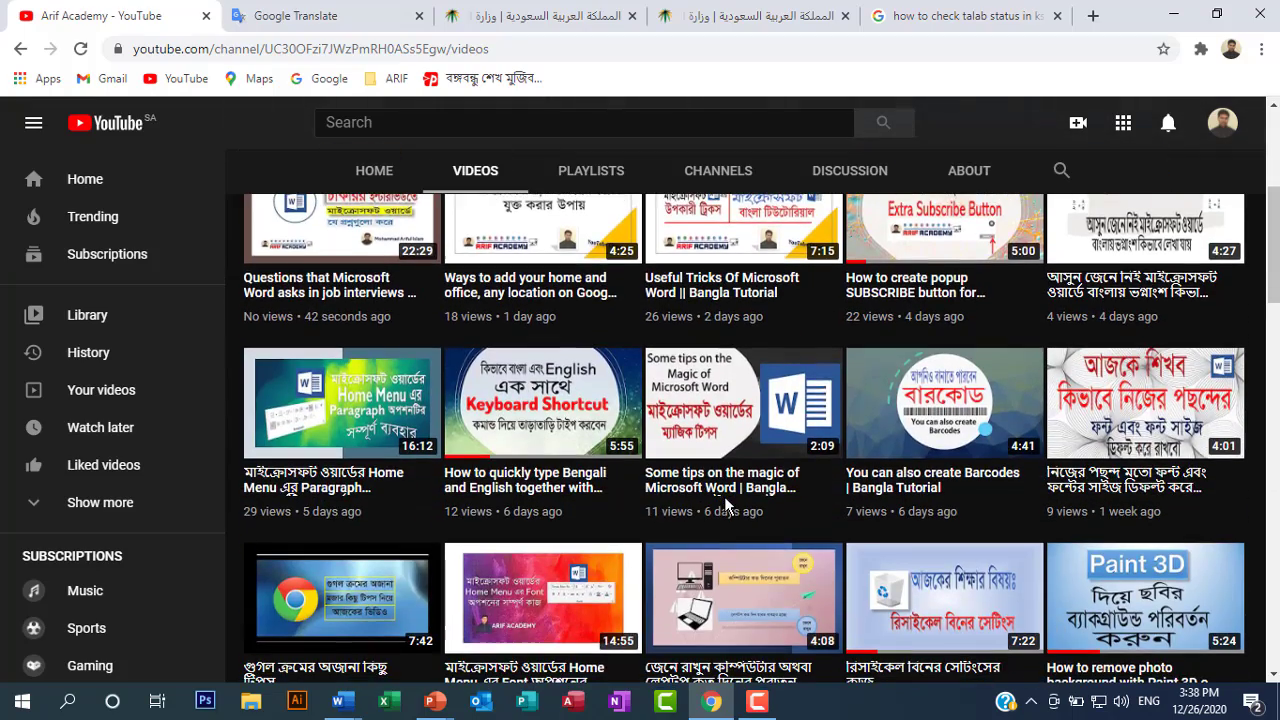
scroll(726, 505, down, 3)
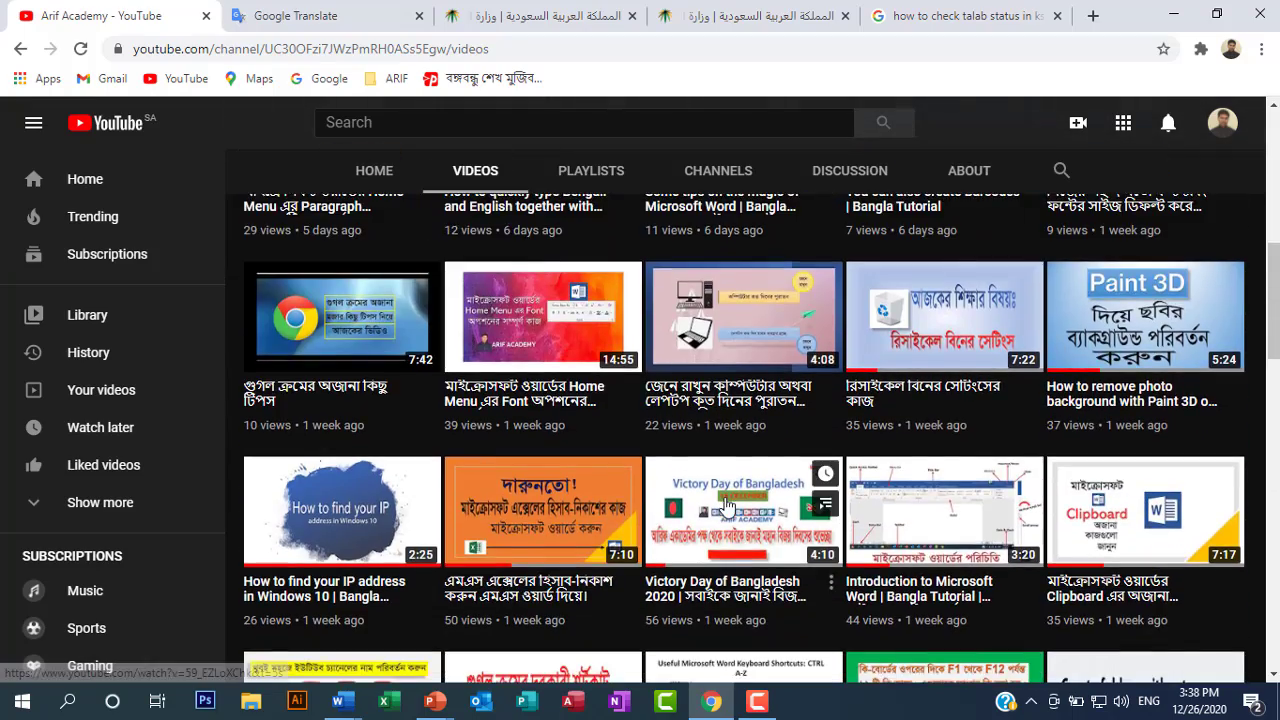
scroll(727, 505, down, 4)
scroll(728, 508, down, 2)
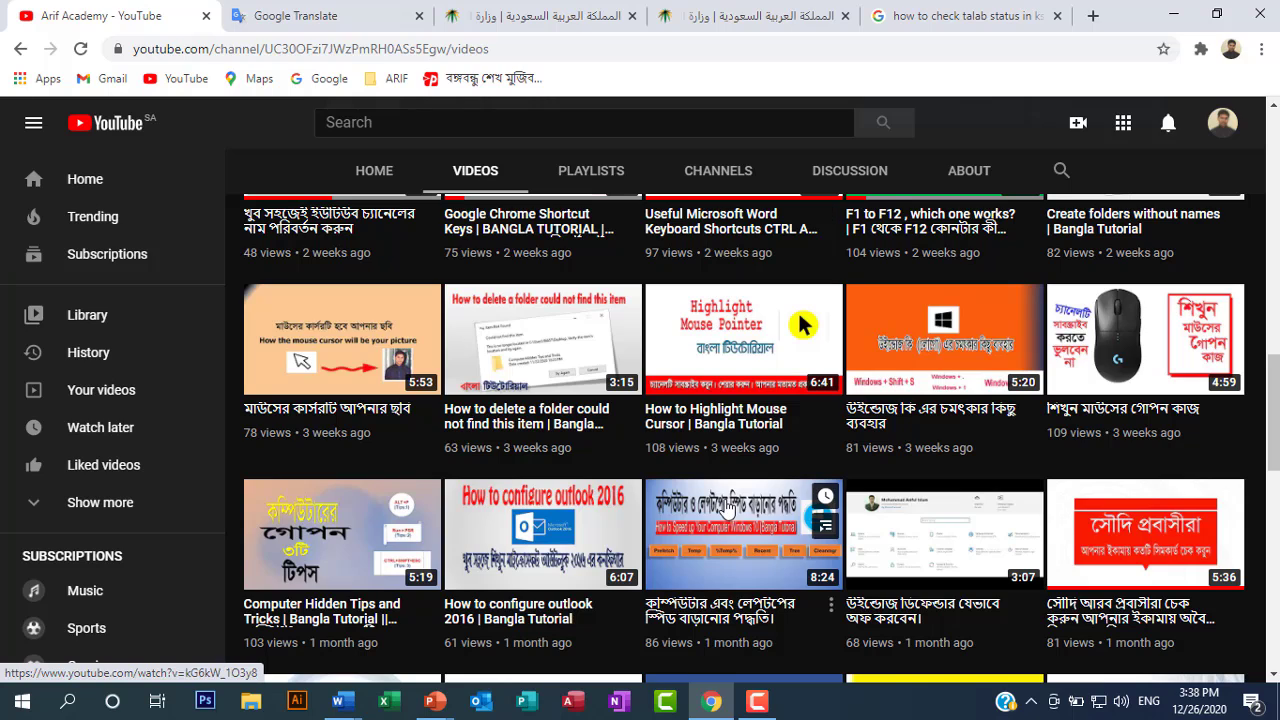
scroll(727, 508, down, 2)
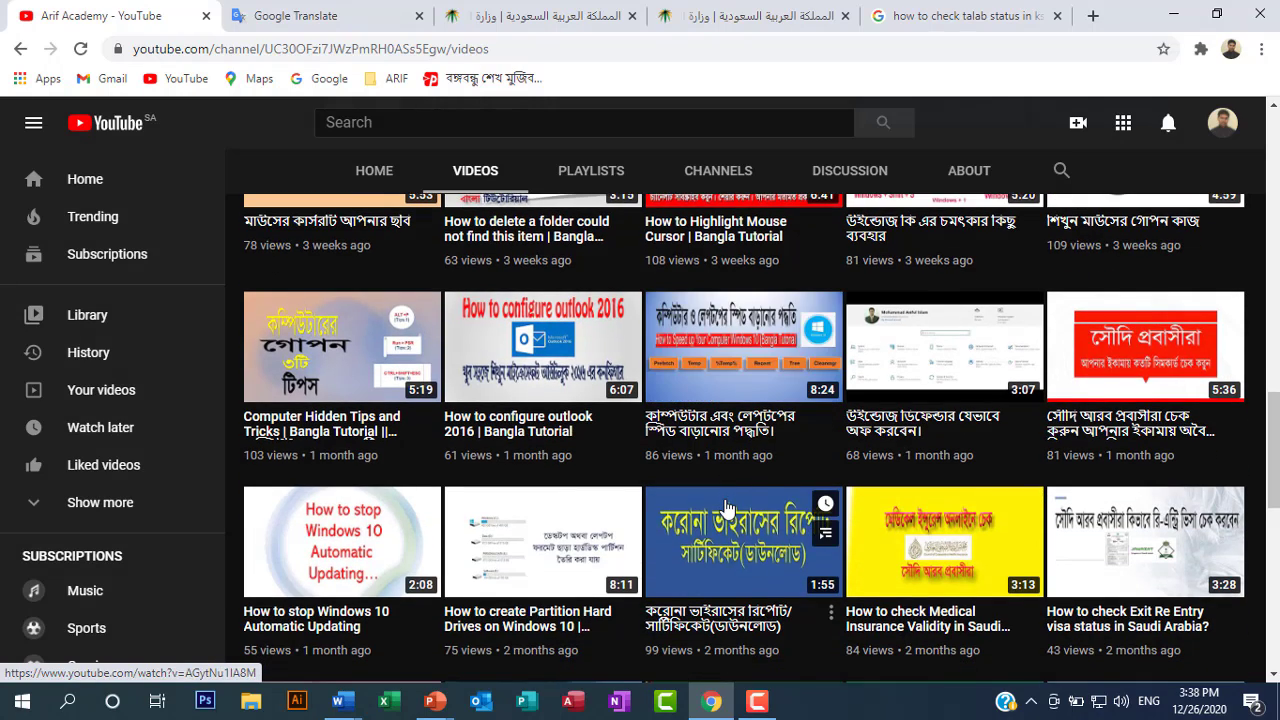
scroll(727, 507, down, 2)
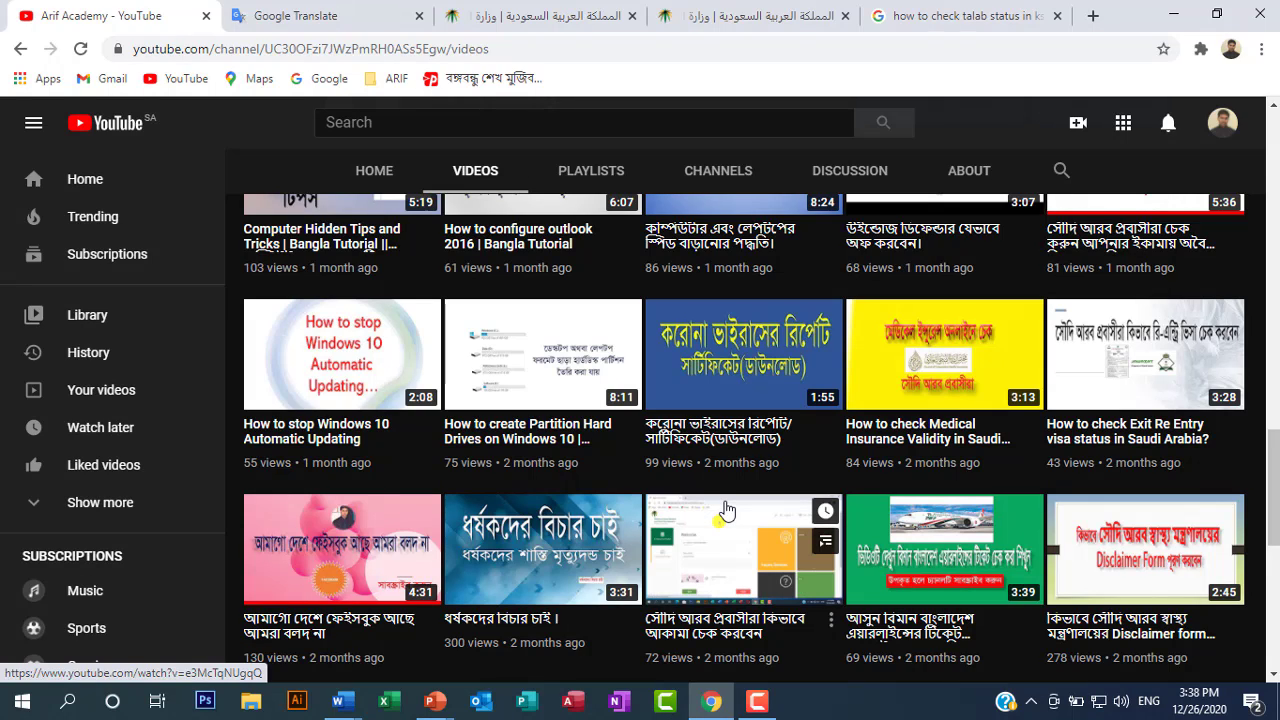
Go back to the Labor Office inquiry page and expand the five service types (نوع الخدمة)
scroll(727, 510, up, 5)
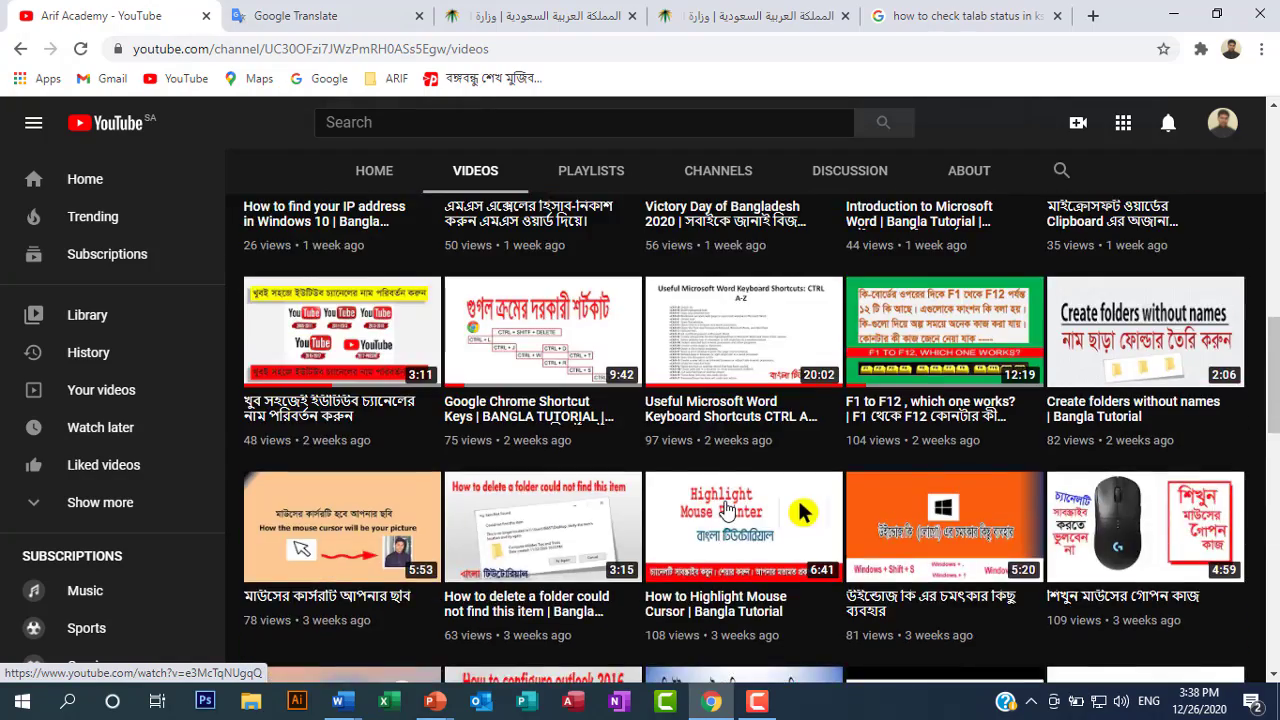
scroll(727, 510, up, 10)
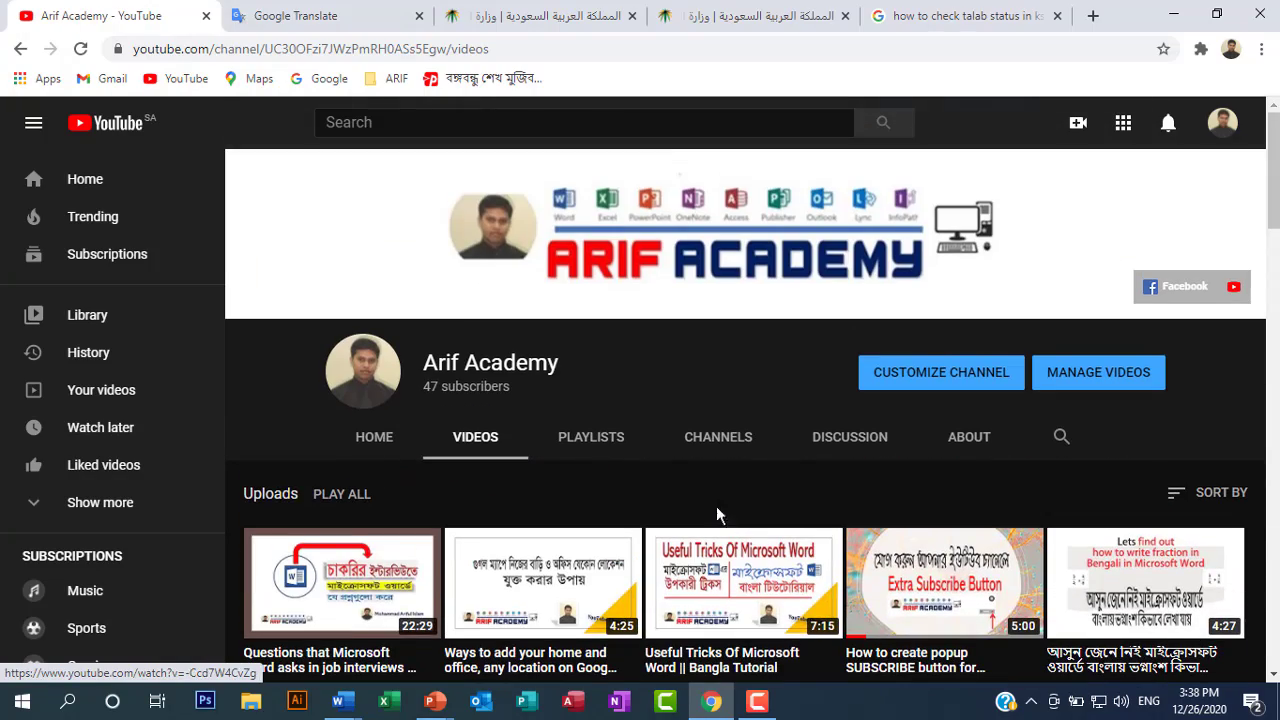
click(740, 18)
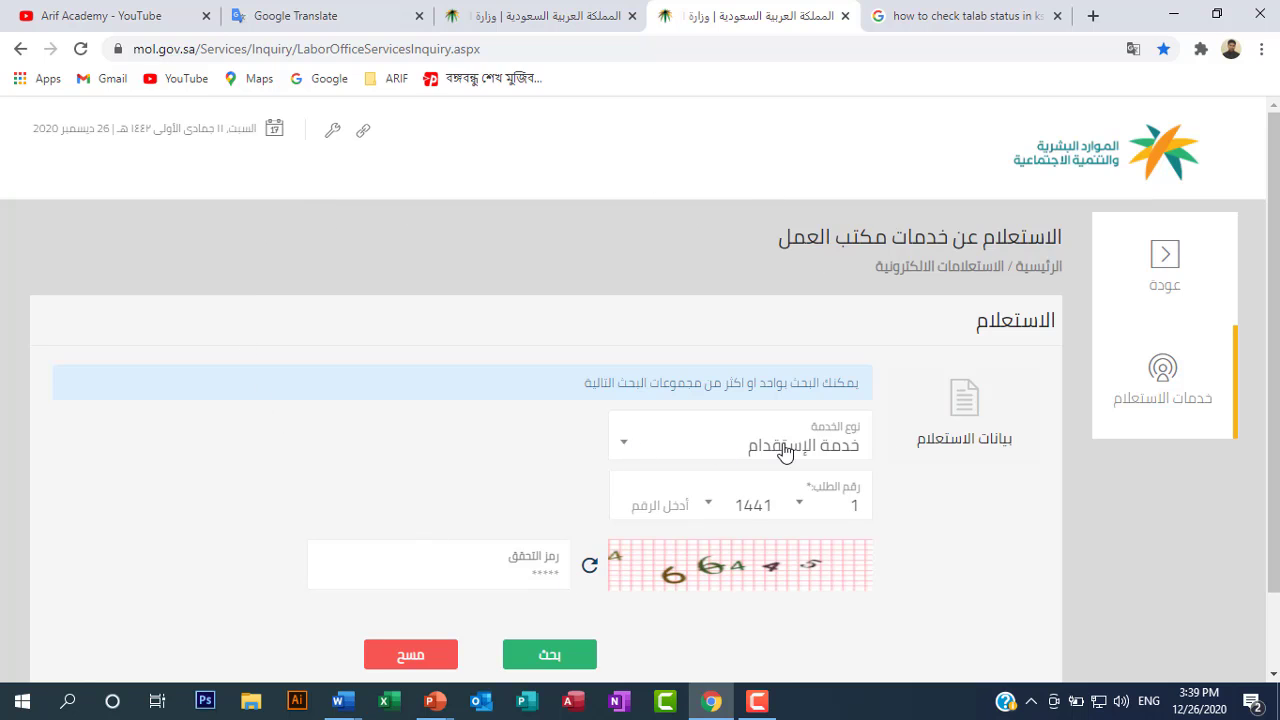
click(624, 452)
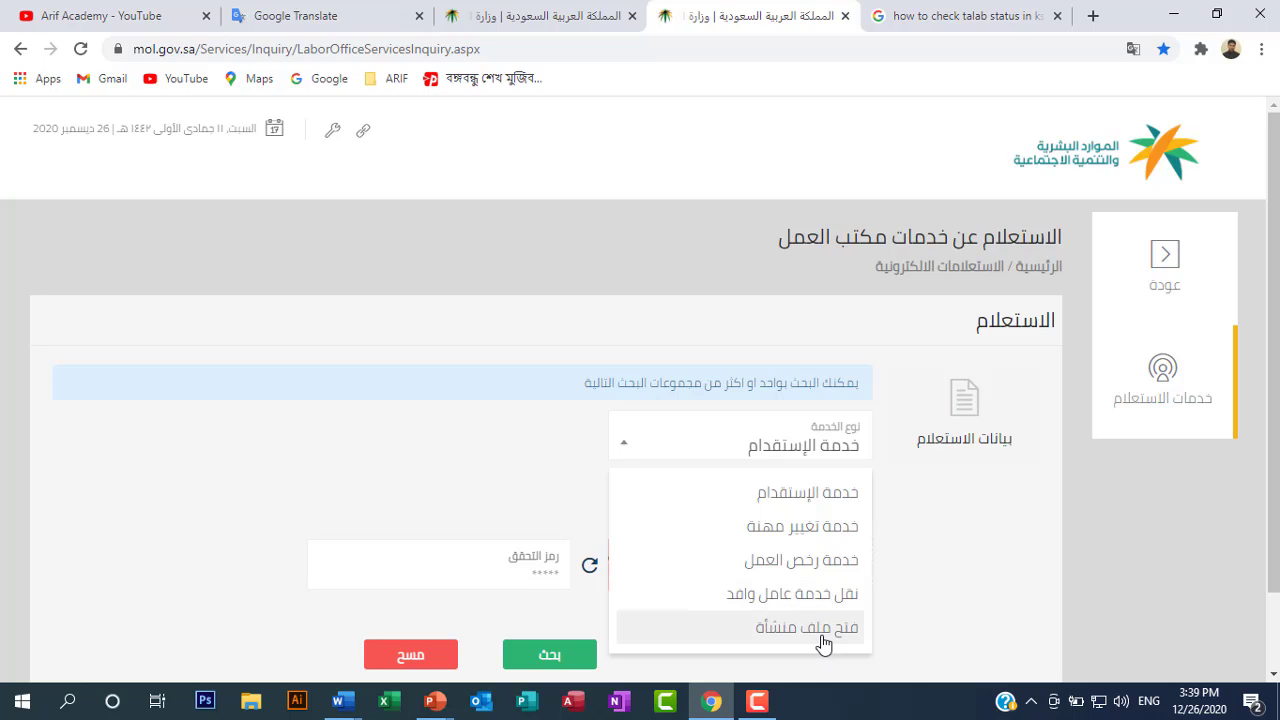
Set the service type to نقل خدمة عامل وافد (expatriate worker service transfer)
click(799, 596)
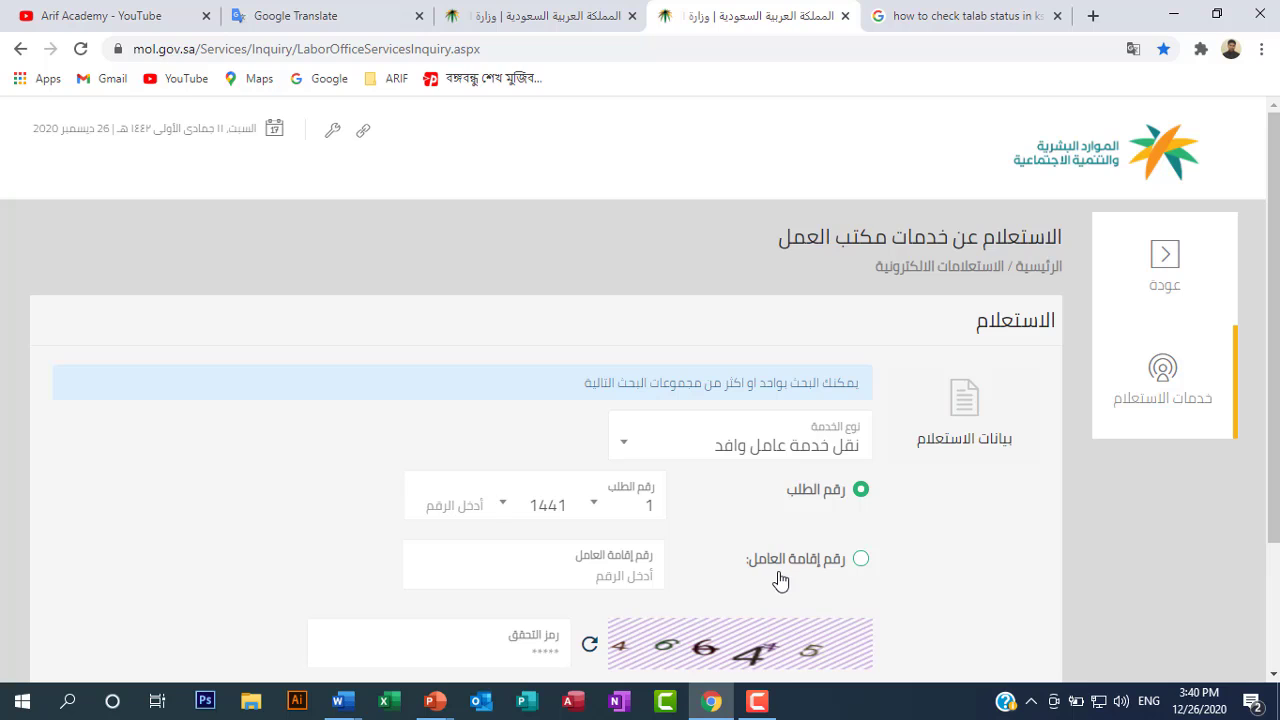
Search by رقم إقامة العامل and fill in the worker's saved iqama number from autofill
click(862, 562)
click(622, 580)
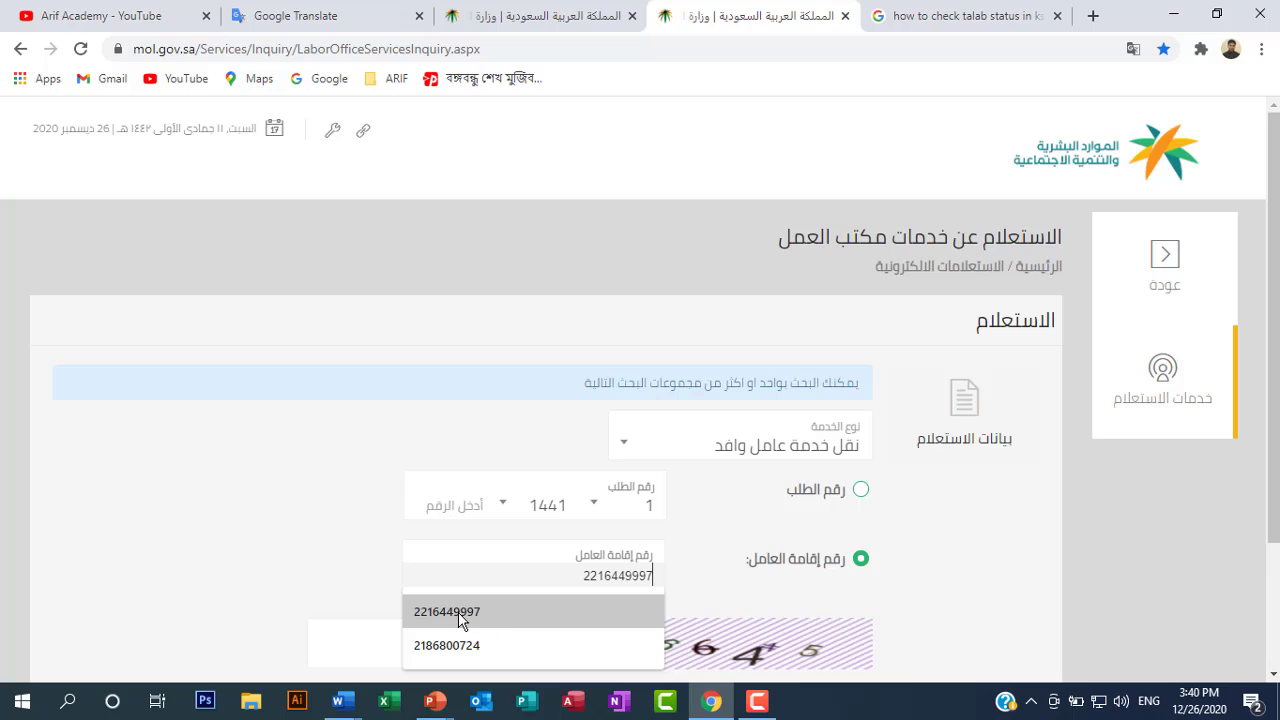
click(497, 622)
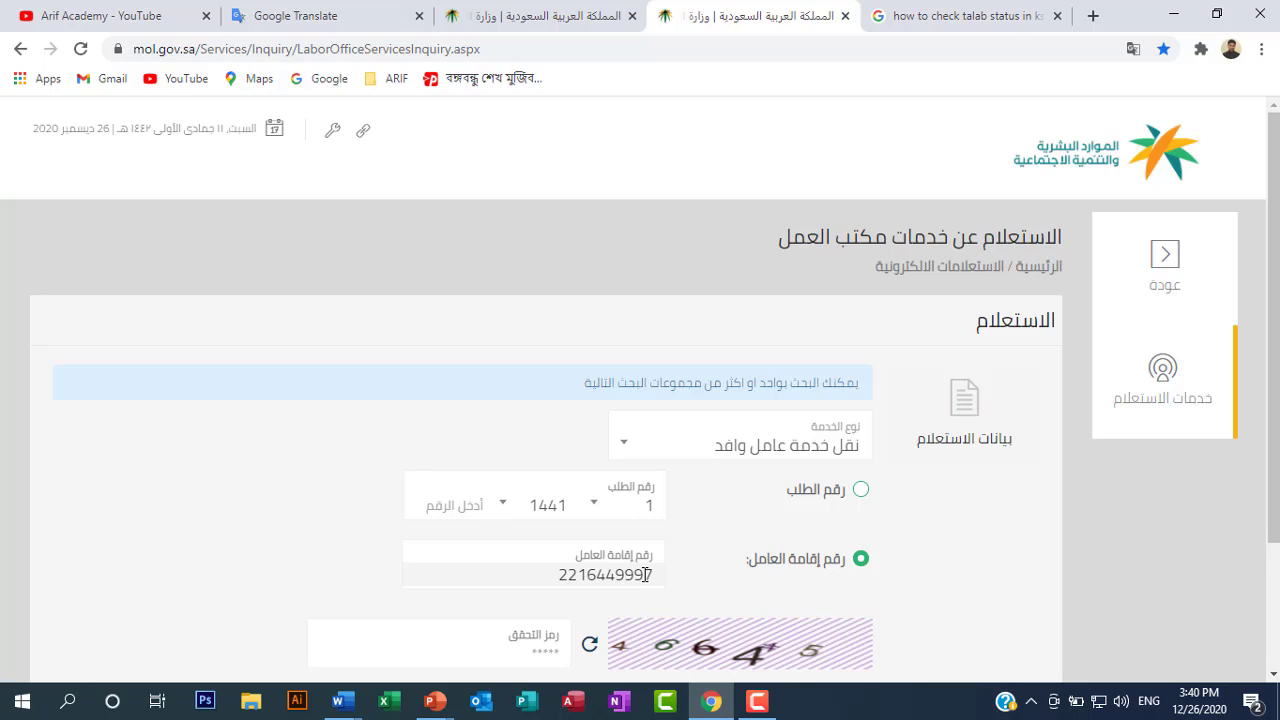
scroll(650, 575, down, 2)
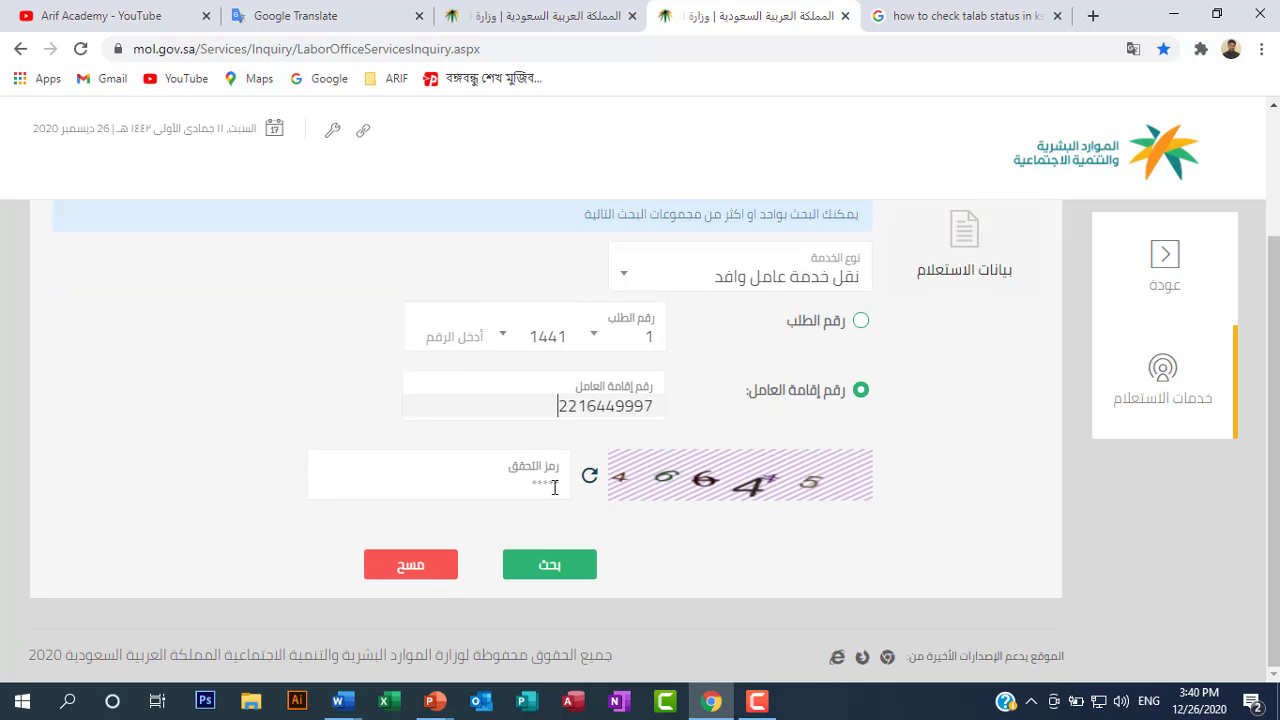
Enter the characters from the captcha image into the رمز التحقق field
click(530, 562)
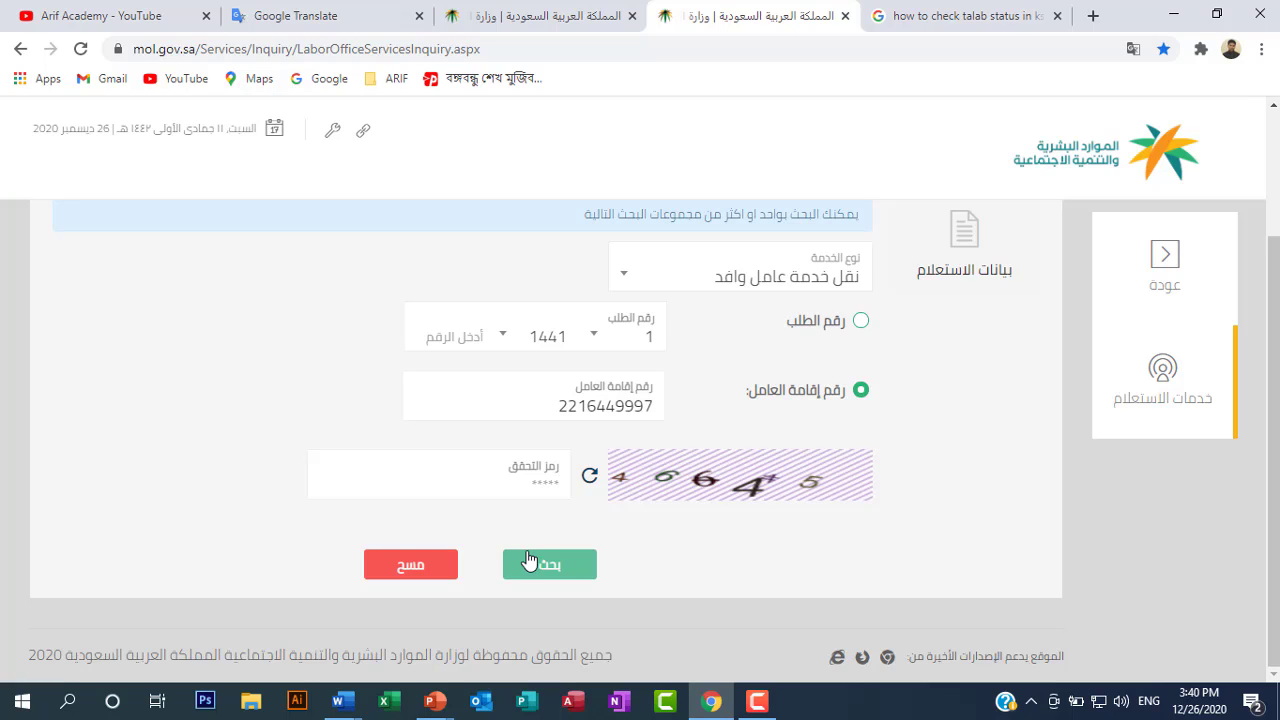
text(4664)
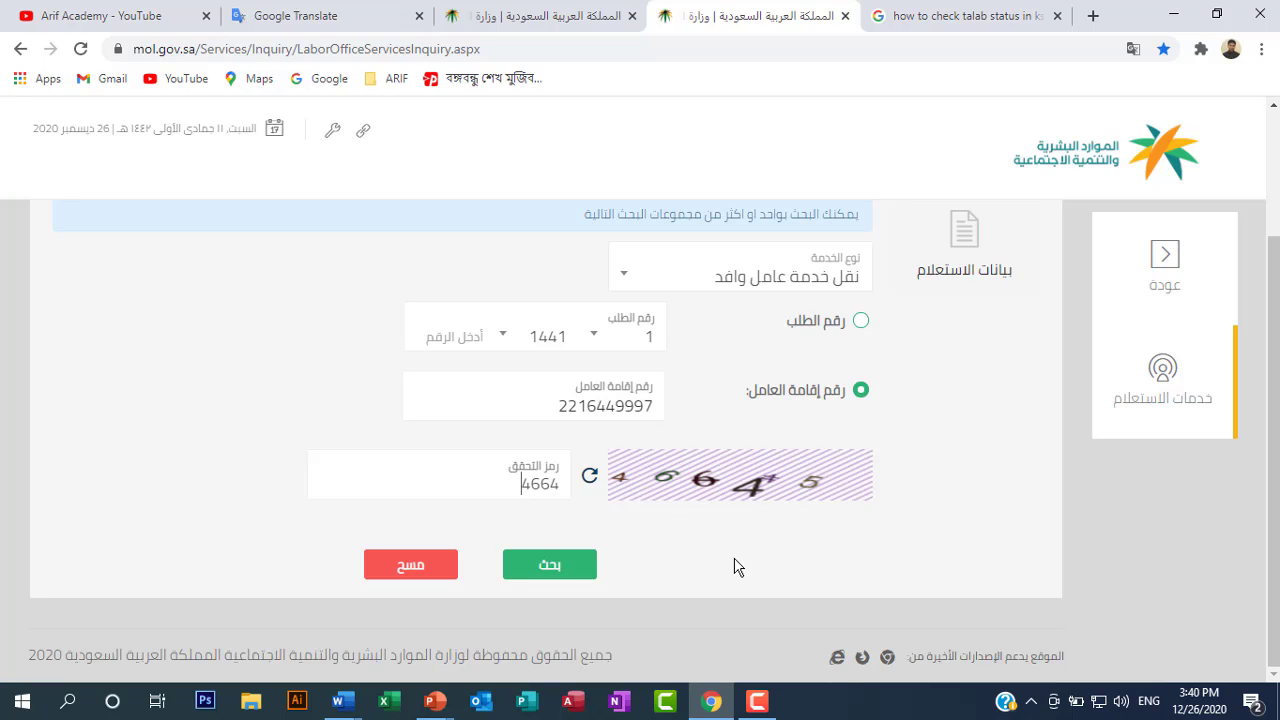
text(15)
Submit the search, note the verification code error, and type the new captcha characters
click(566, 571)
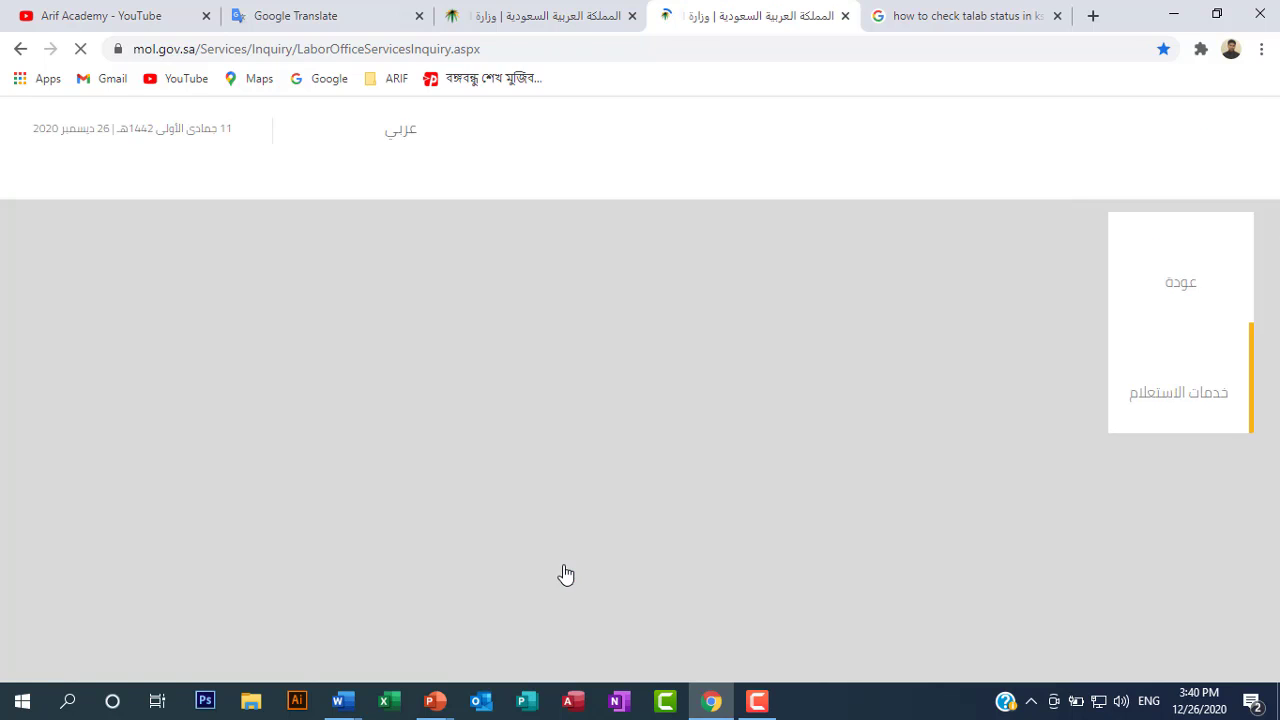
scroll(826, 561, down, 2)
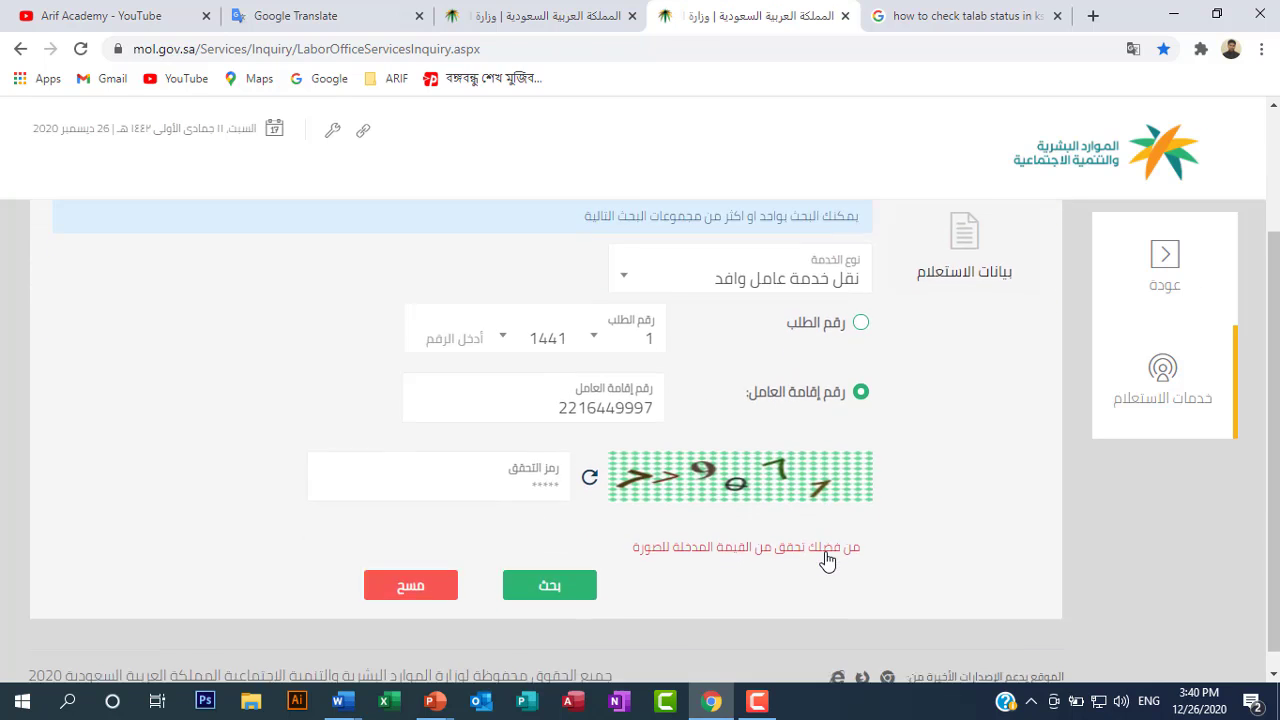
drag(628, 530, 866, 533)
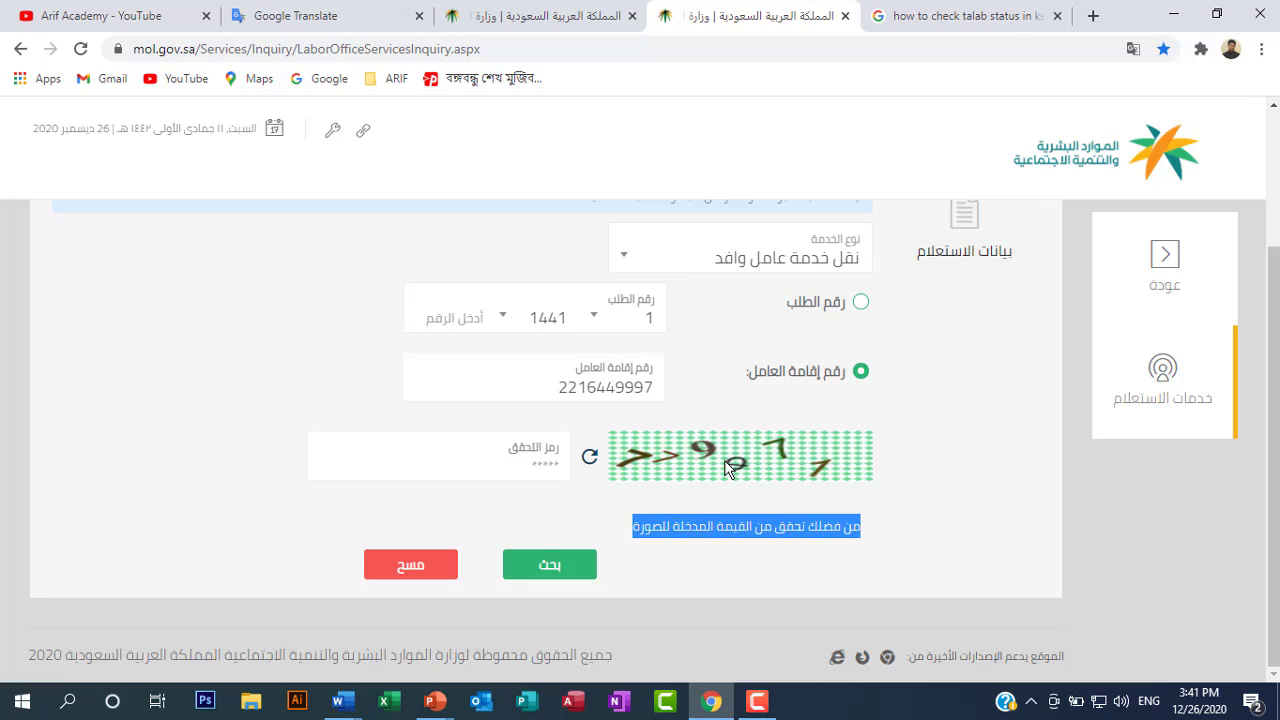
click(704, 530)
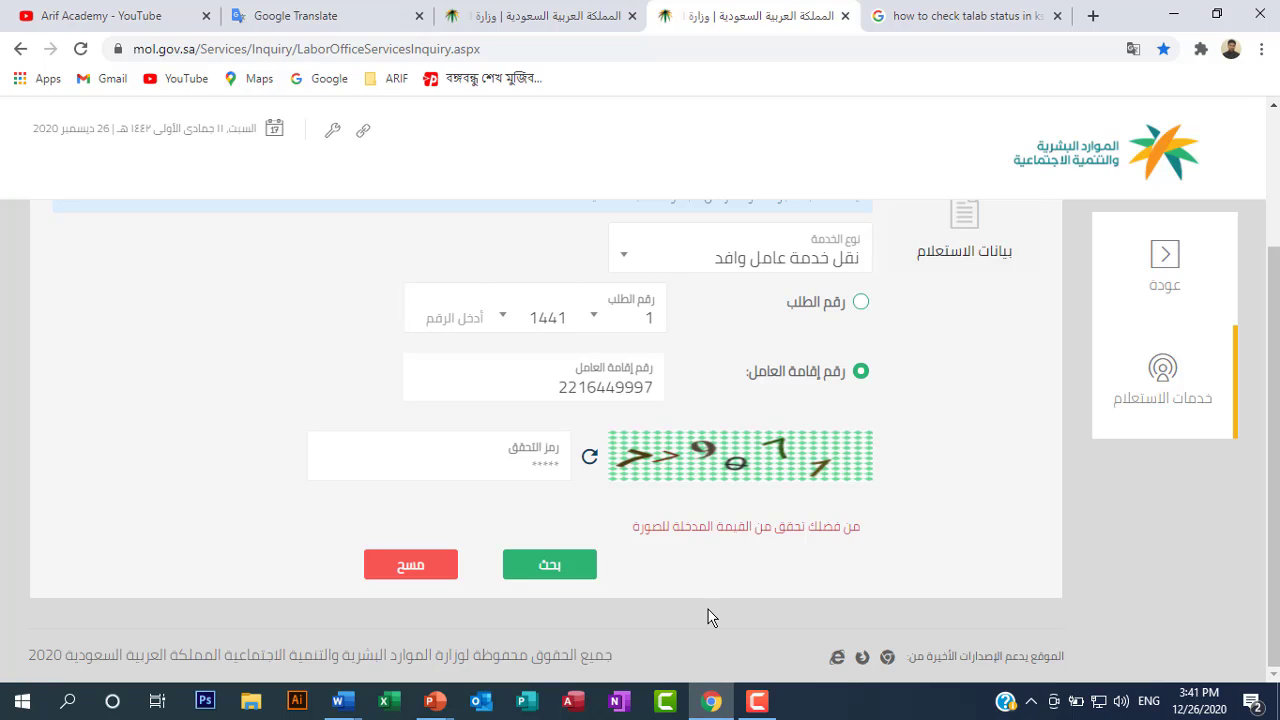
text(779071)
Resubmit the search and highlight the result's request number and its تحت الدراسة status
click(573, 572)
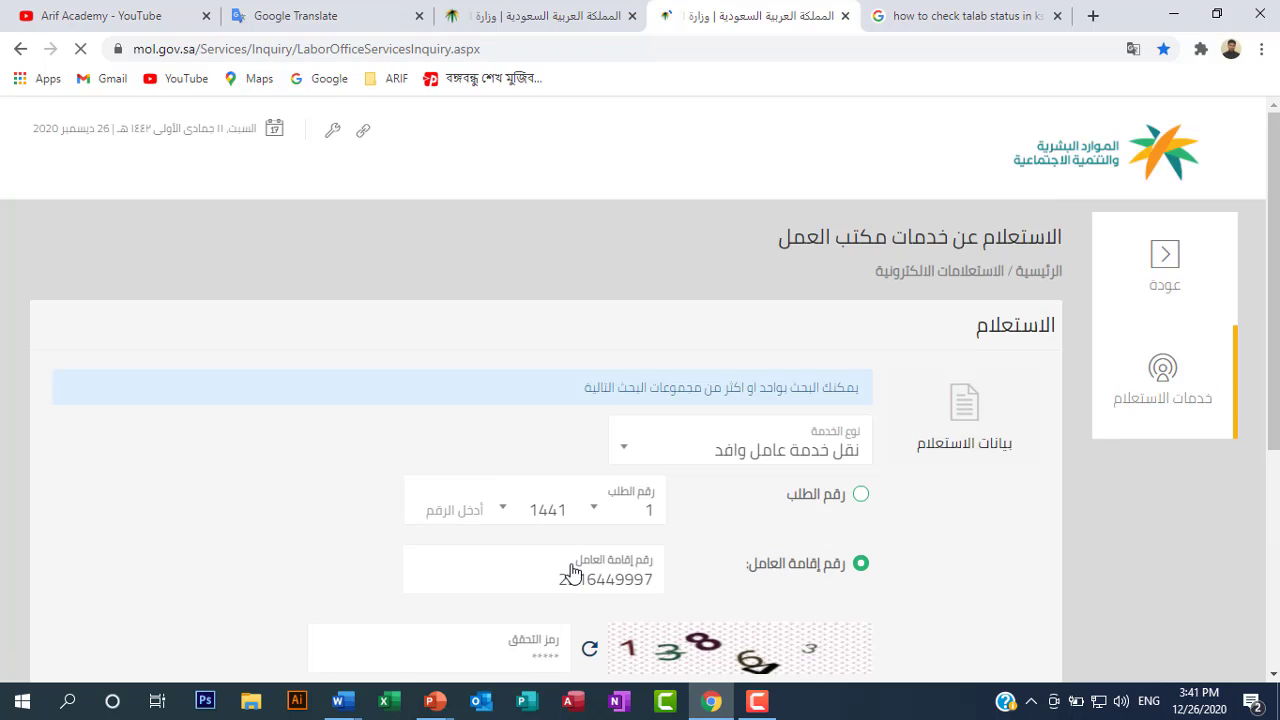
scroll(691, 555, down, 3)
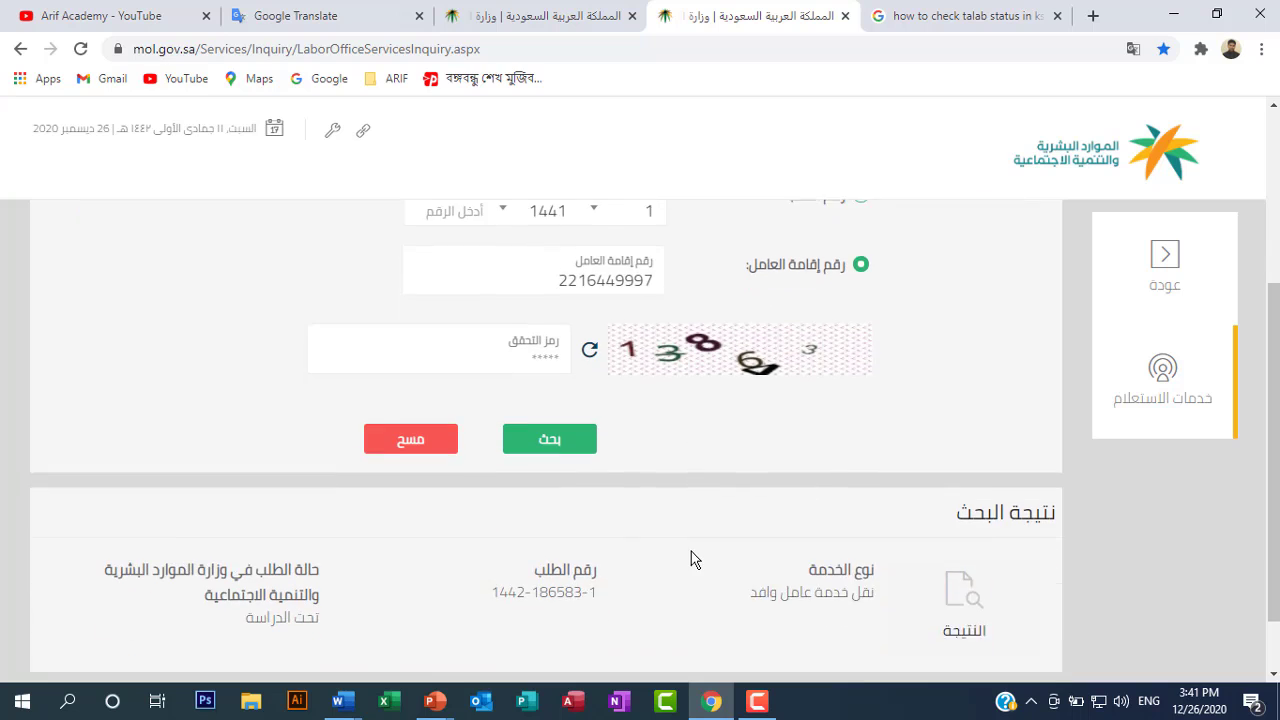
scroll(691, 551, down, 1)
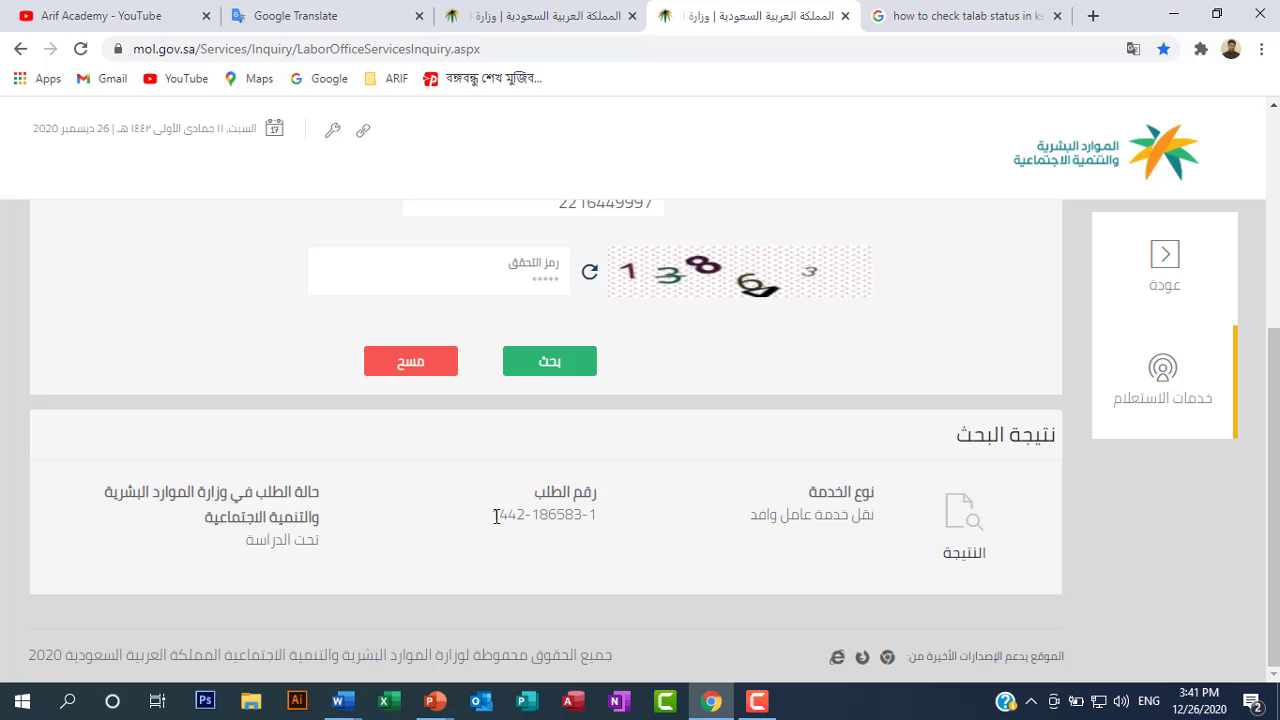
drag(493, 514, 604, 533)
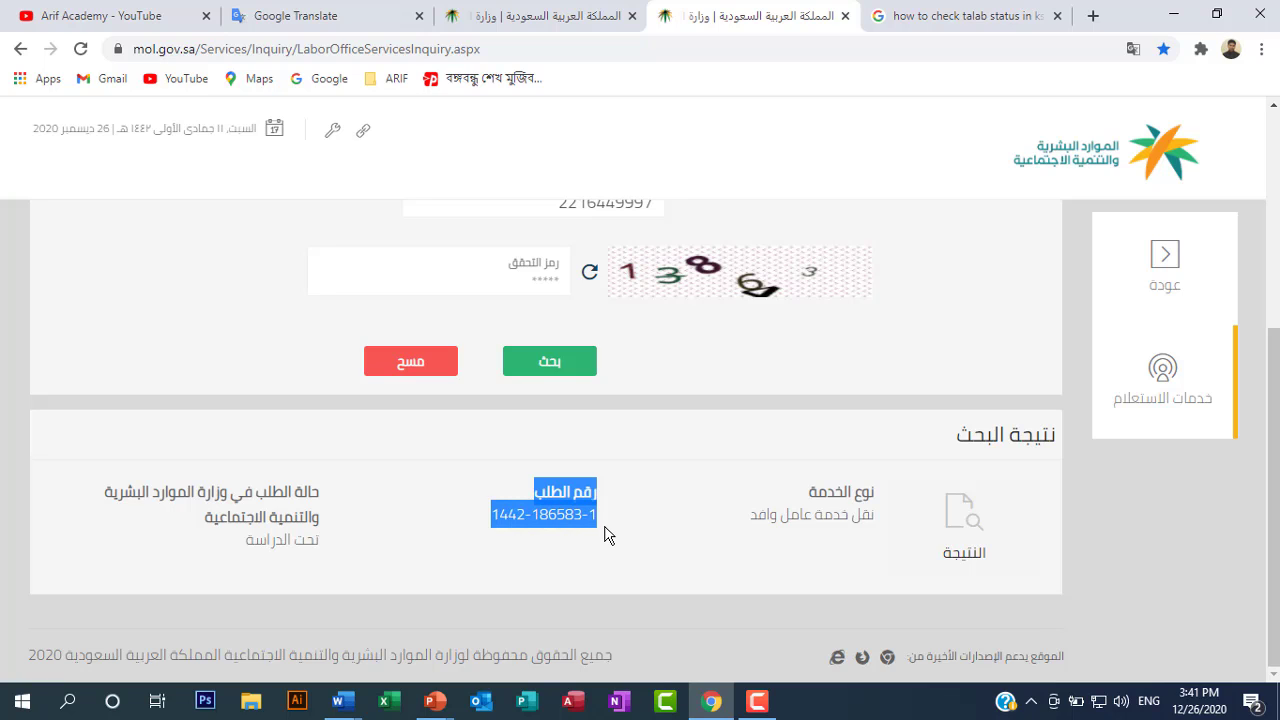
click(580, 521)
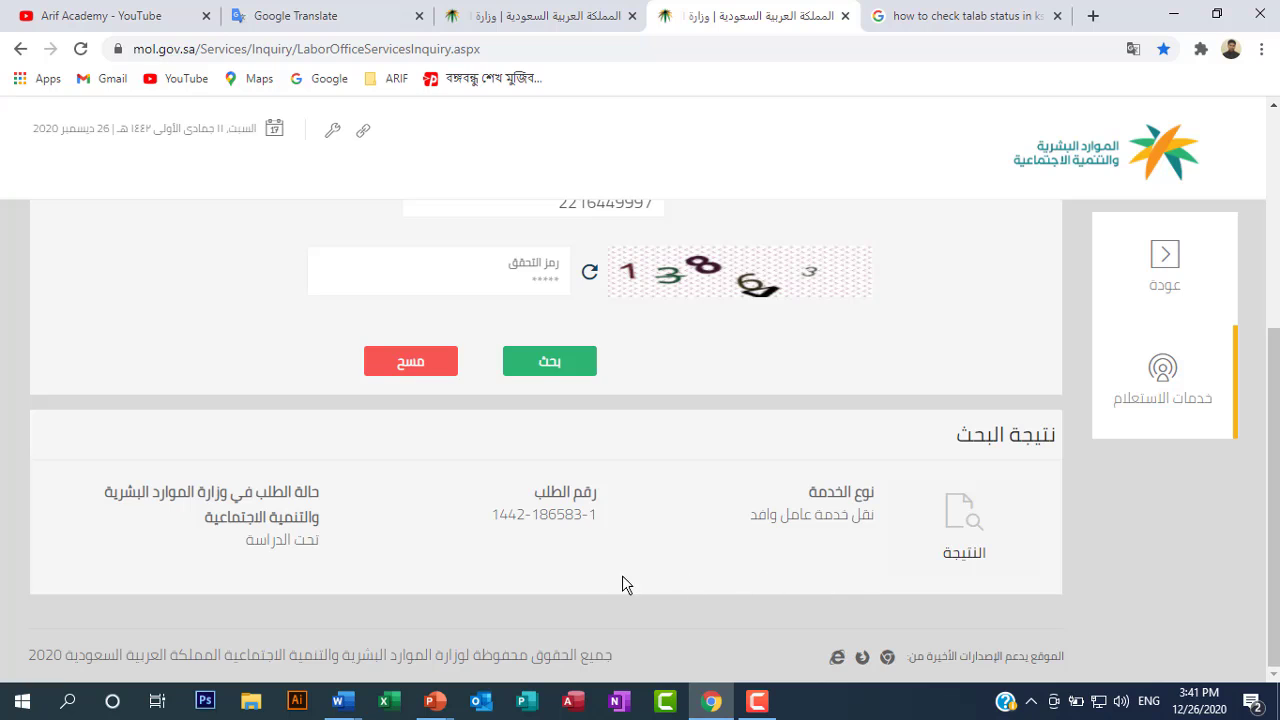
drag(337, 577, 228, 577)
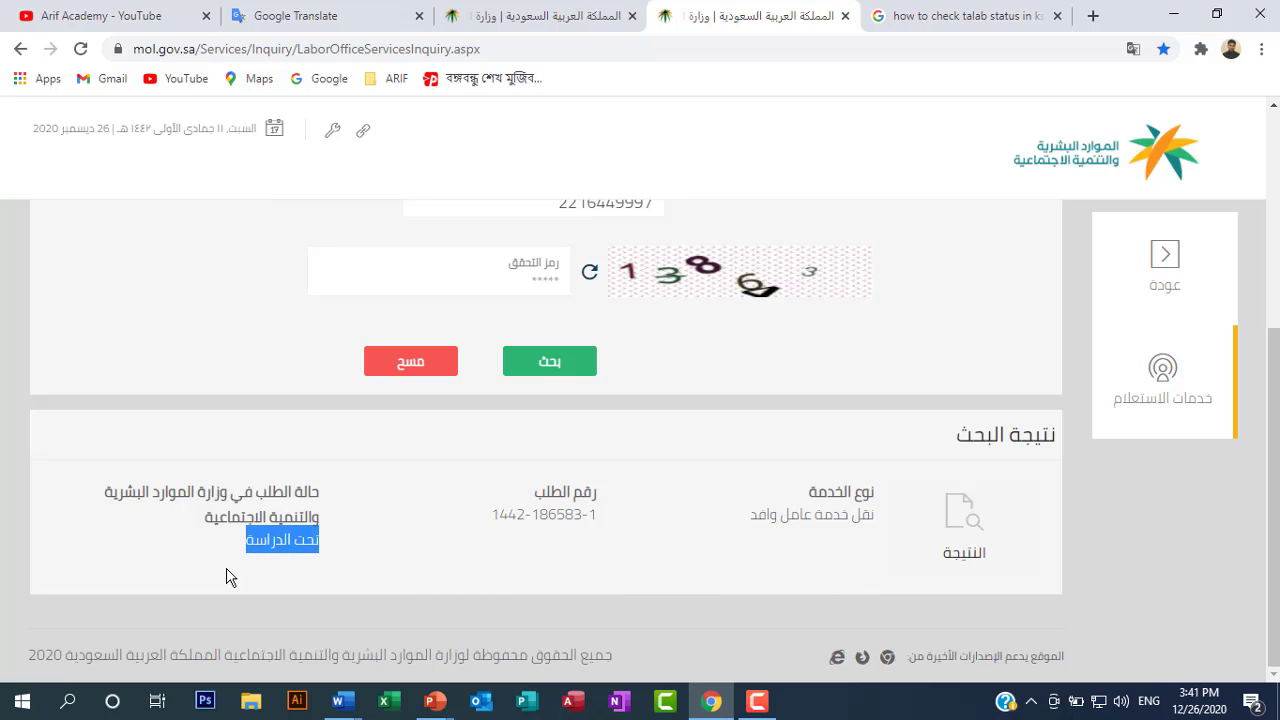
click(516, 579)
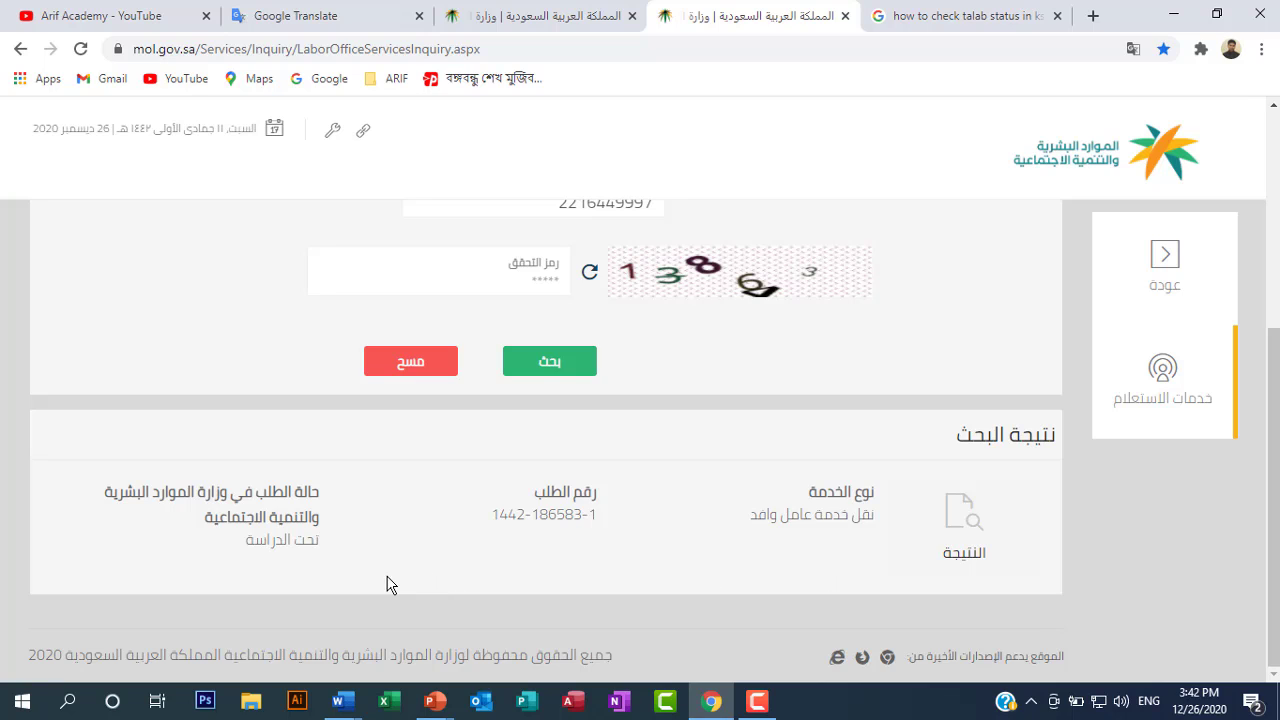
drag(330, 584, 241, 584)
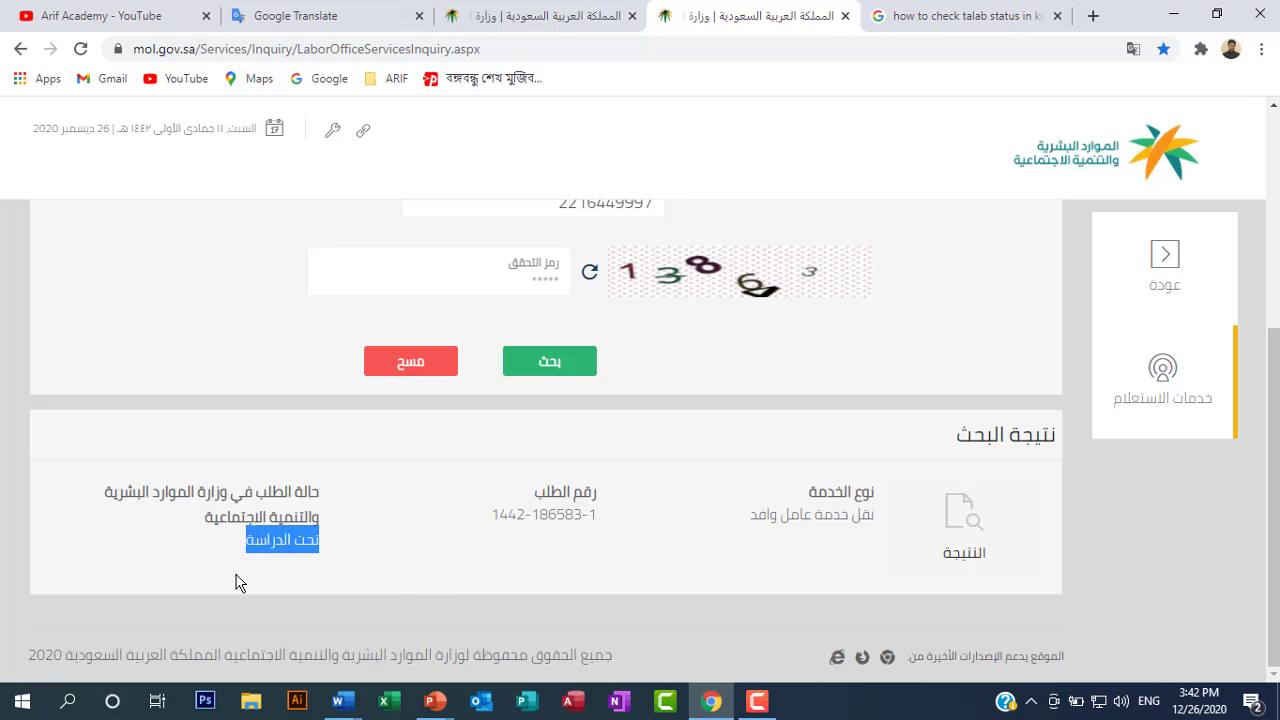
click(385, 582)
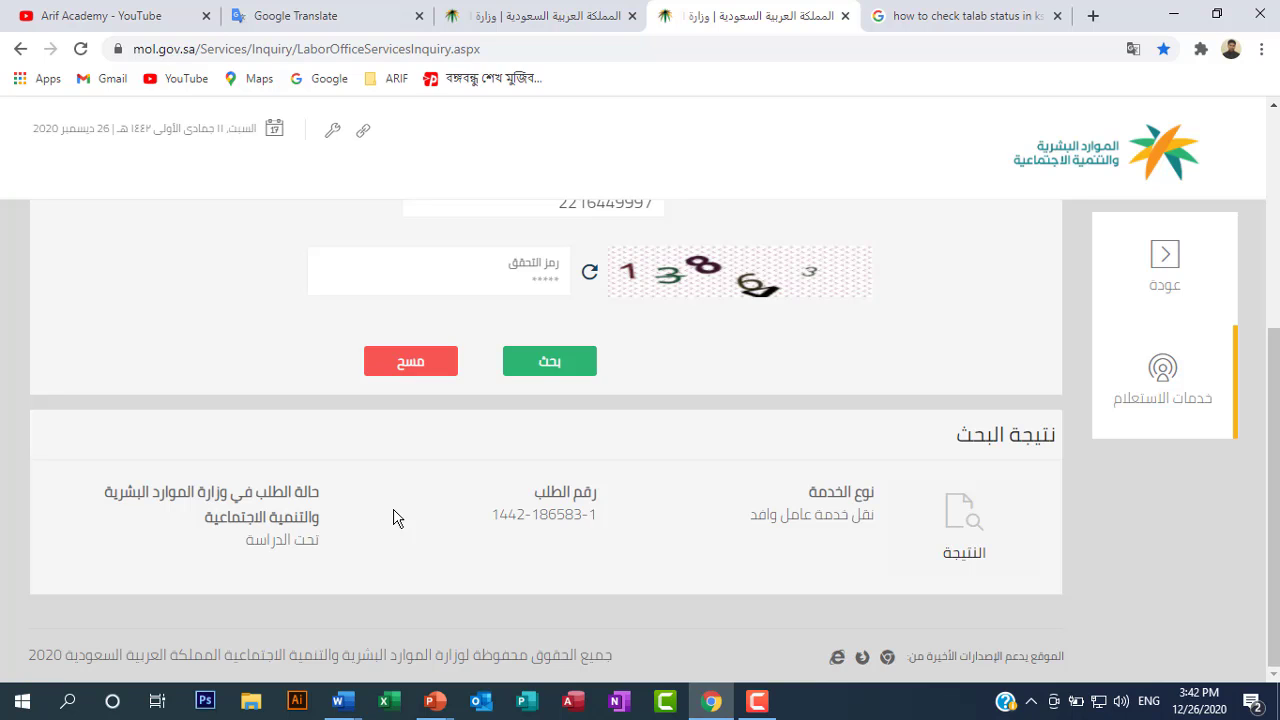
click(757, 701)
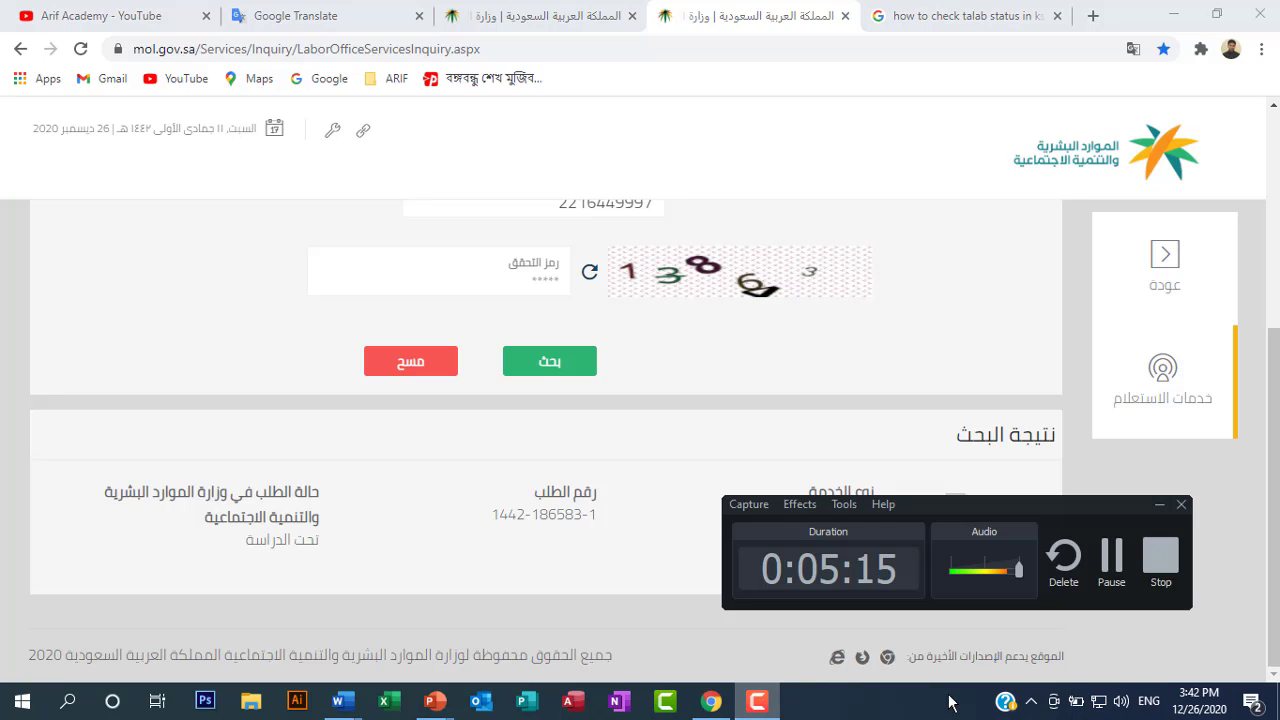